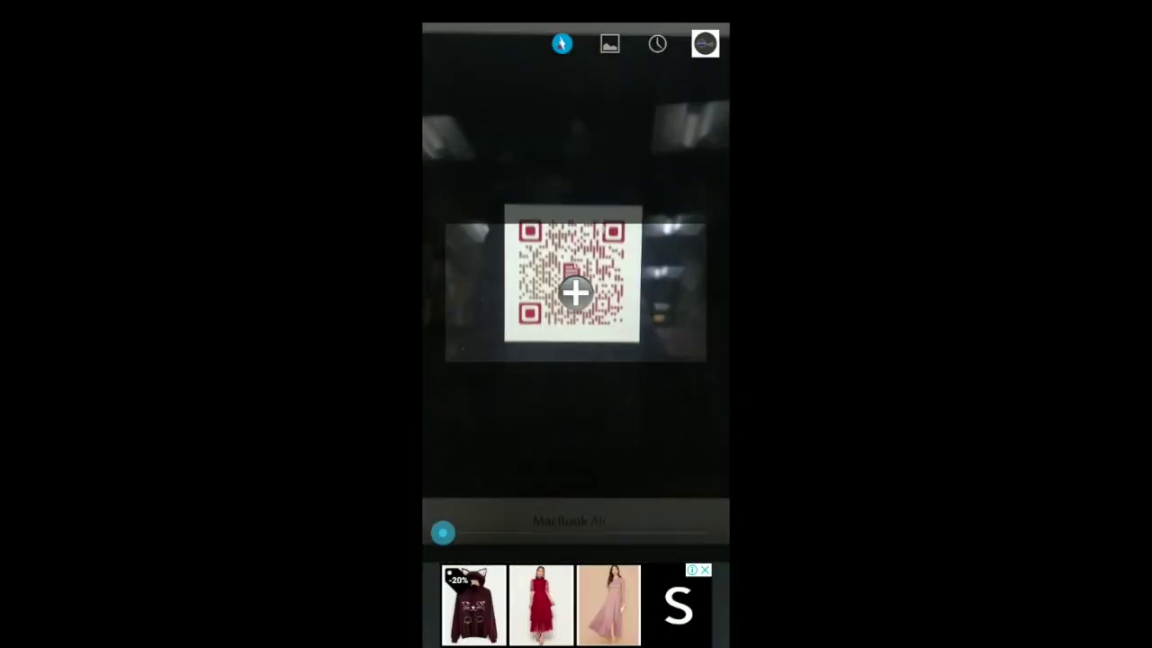
# Step: Open the link from the scanned Scanova sample QR code
pyautogui.click(671, 463)
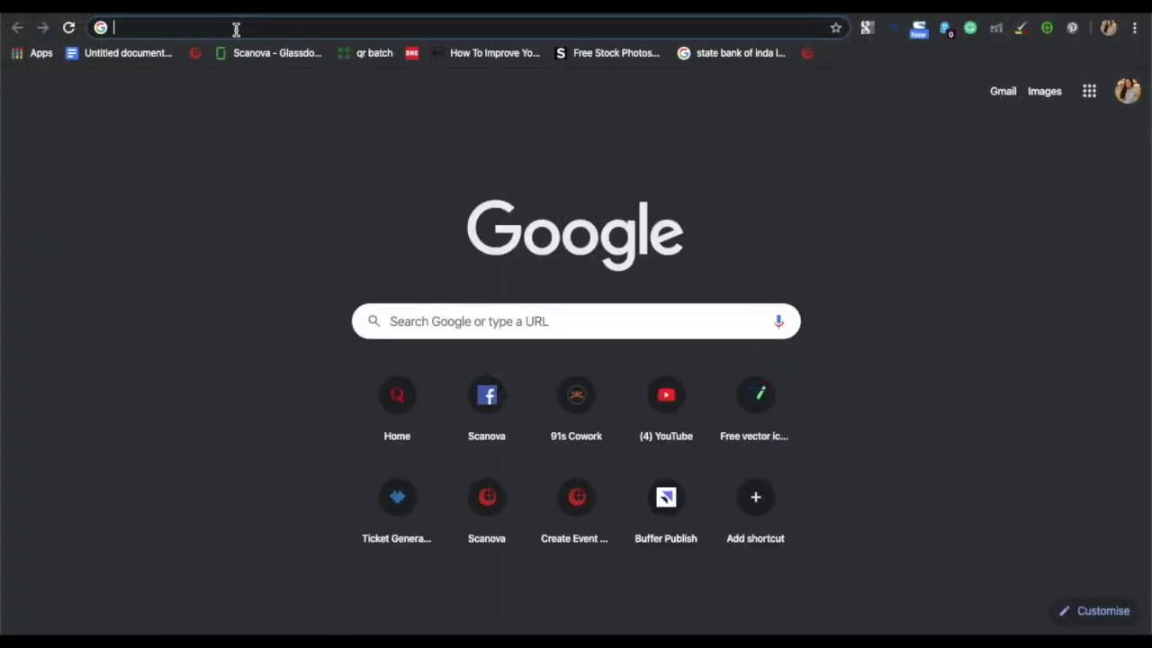
# Step: Load the Scanova website, go to the QR Code Generator page and start a free trial
pyautogui.write('sc')
pyautogui.press('Return')
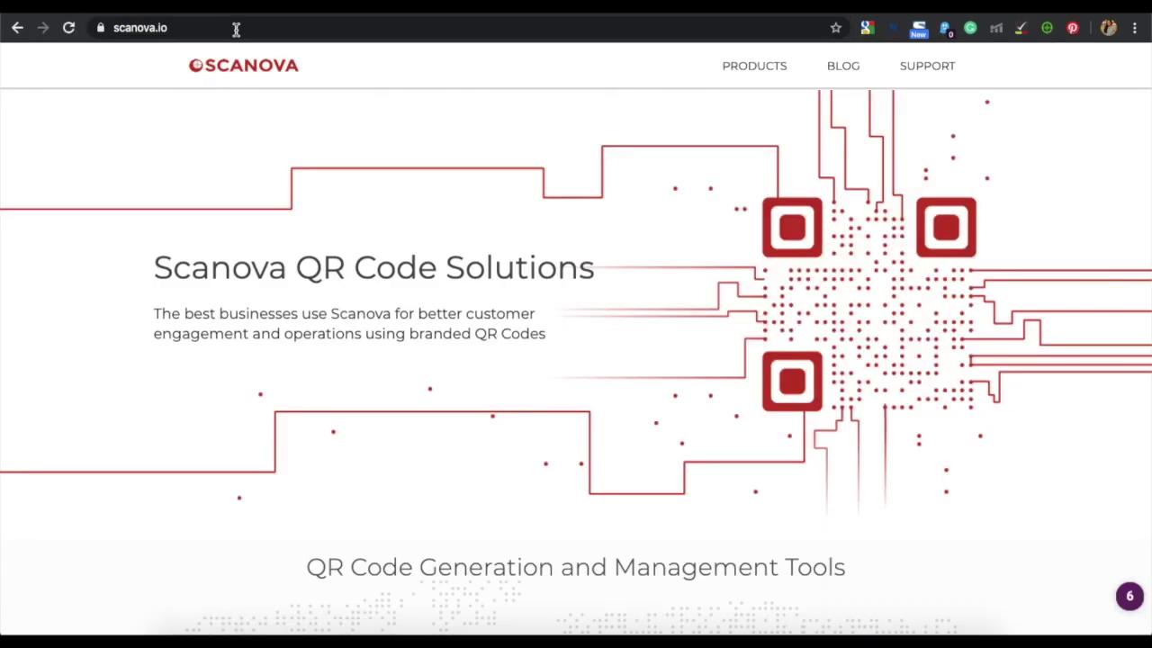
pyautogui.moveTo(756, 72)
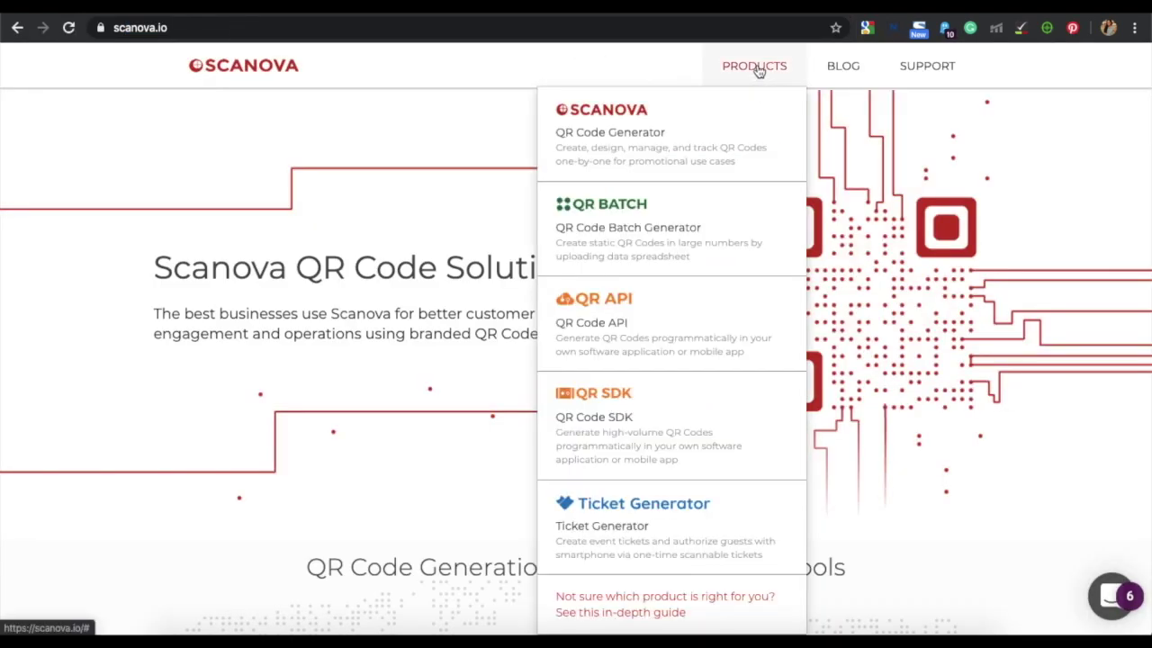
pyautogui.click(706, 128)
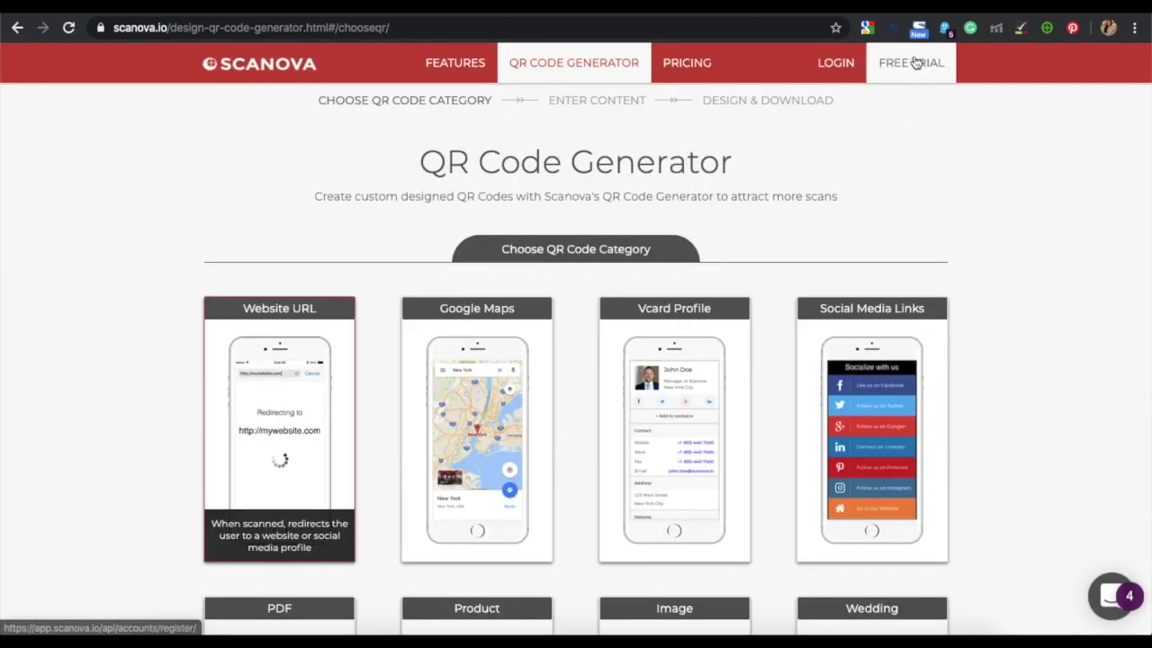
pyautogui.click(915, 63)
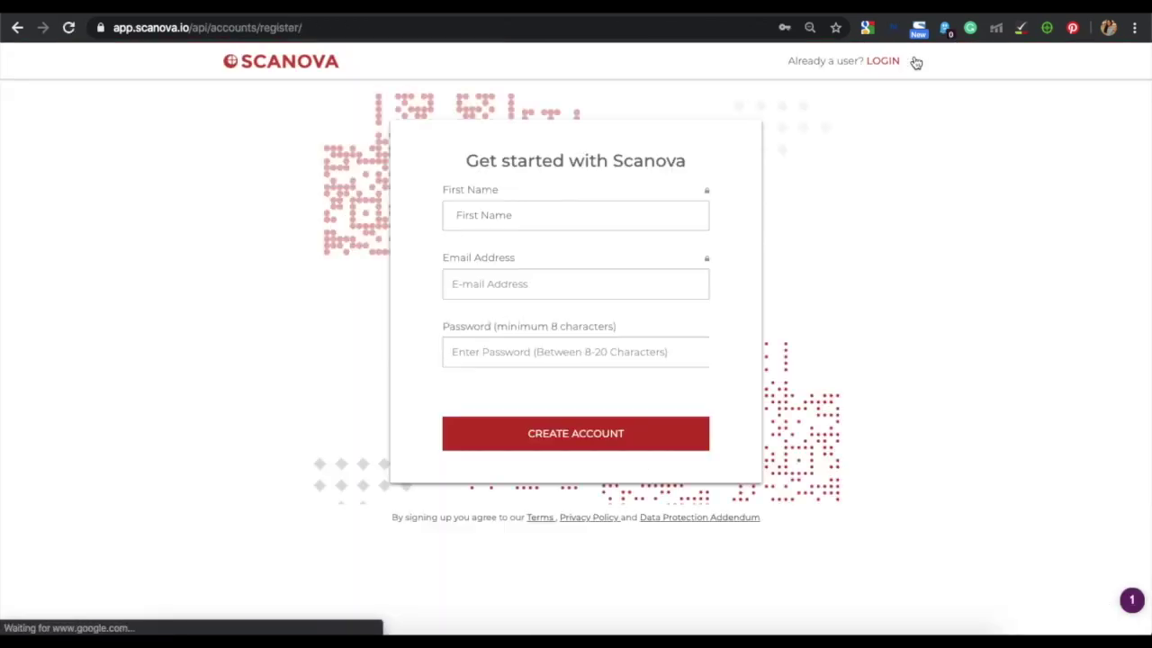
# Step: Fill in the first name, e-mail address and pasted password, then tick the reCAPTCHA check
pyautogui.click(589, 216)
pyautogui.write('Eric')
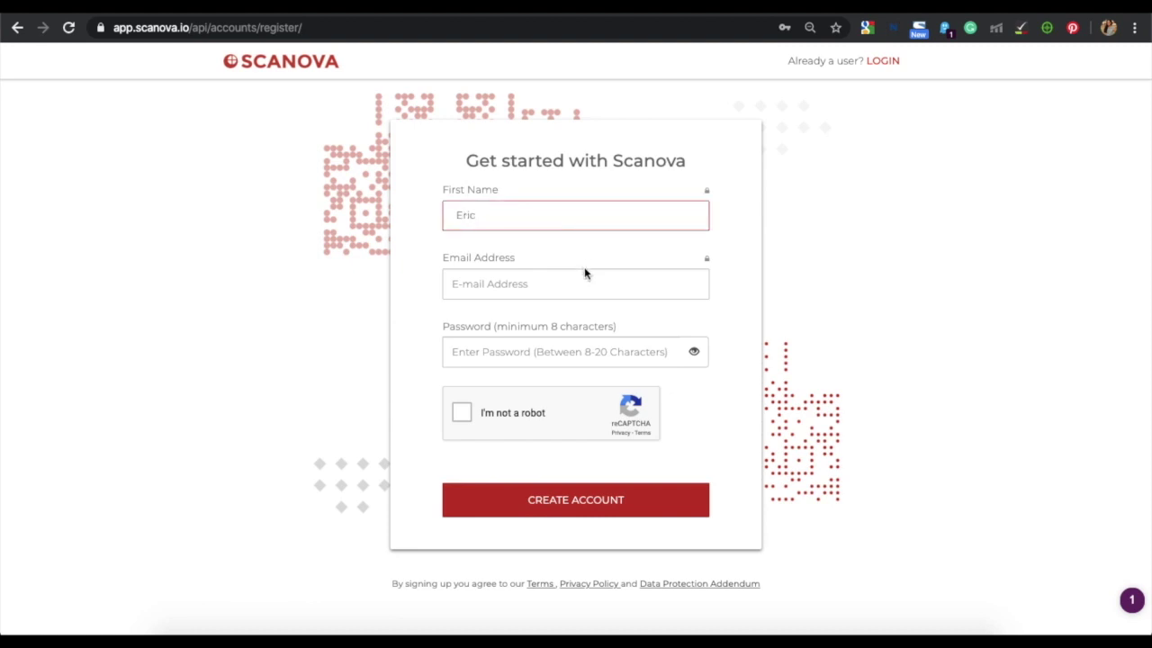
pyautogui.click(616, 281)
pyautogui.click(627, 357)
pyautogui.hotkey('ctrl', 'v')
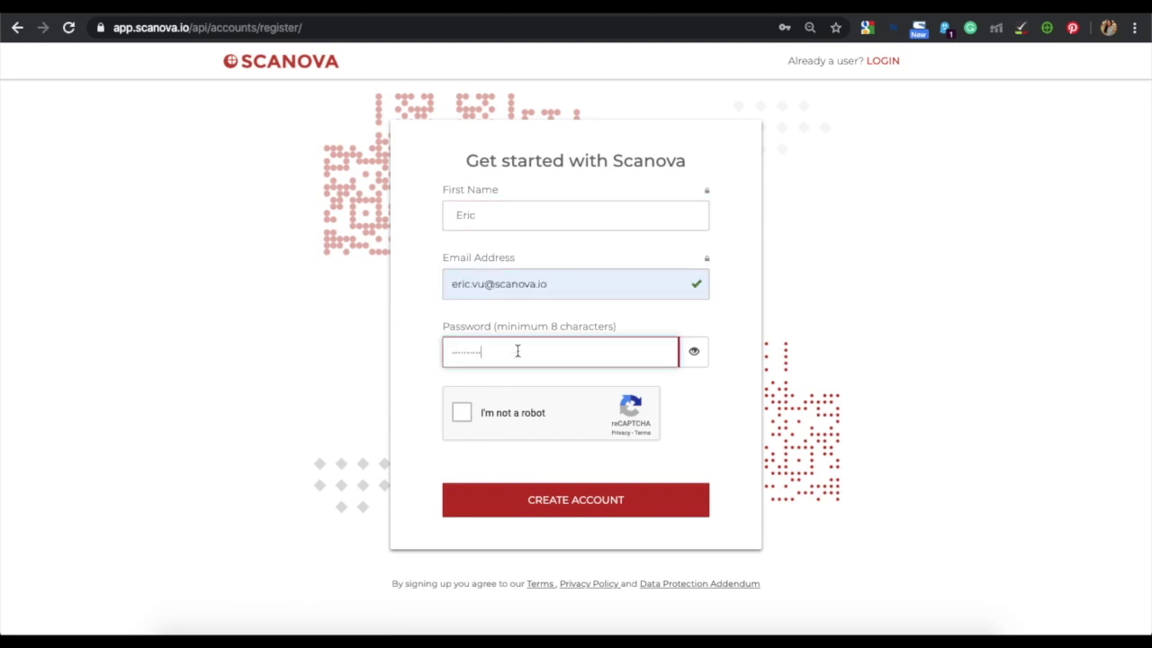
pyautogui.click(516, 411)
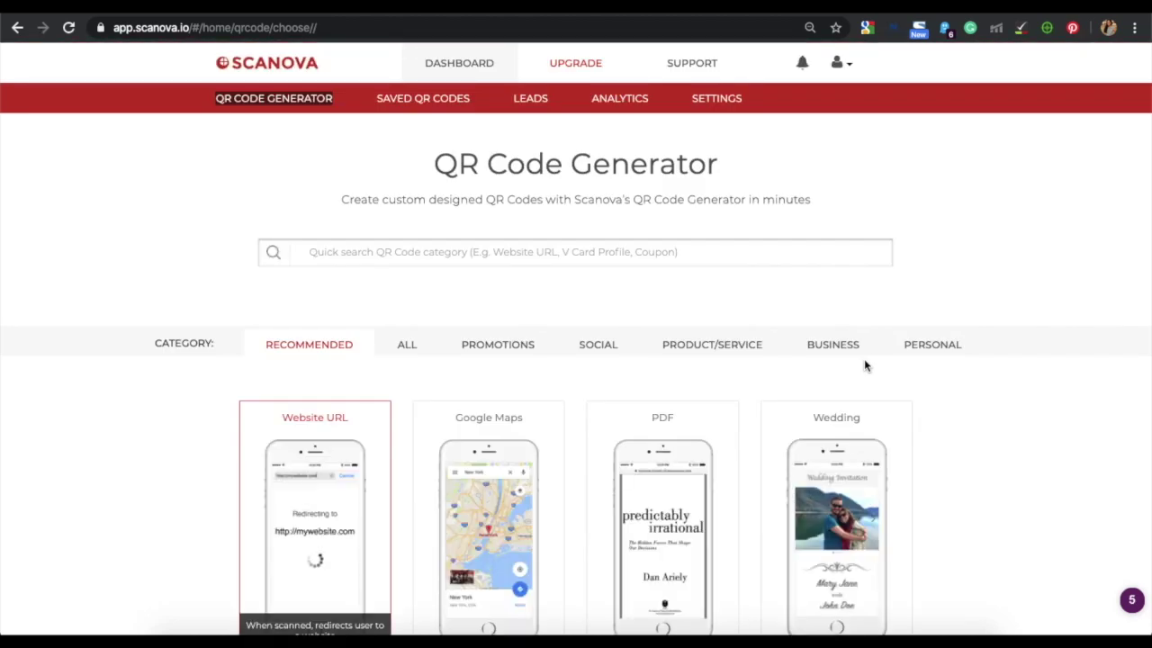
# Step: Choose the Rich Text QR type, dismiss Insert Image without adding one, and generate the code
pyautogui.scroll(-3, 864, 364)
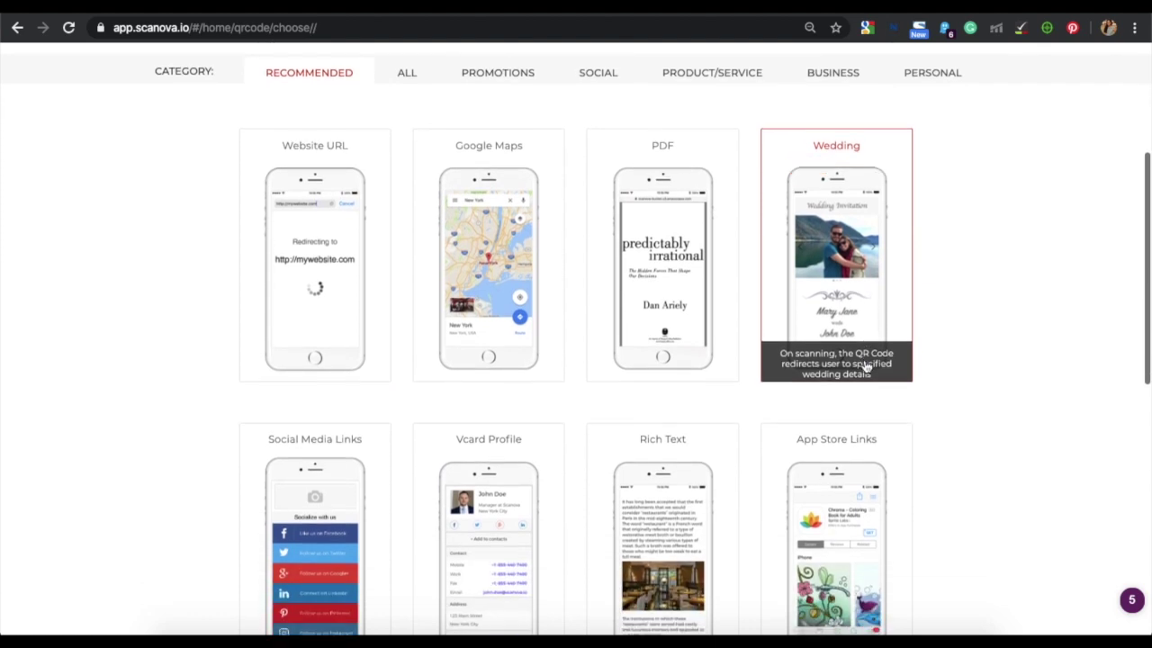
pyautogui.scroll(-2, 866, 366)
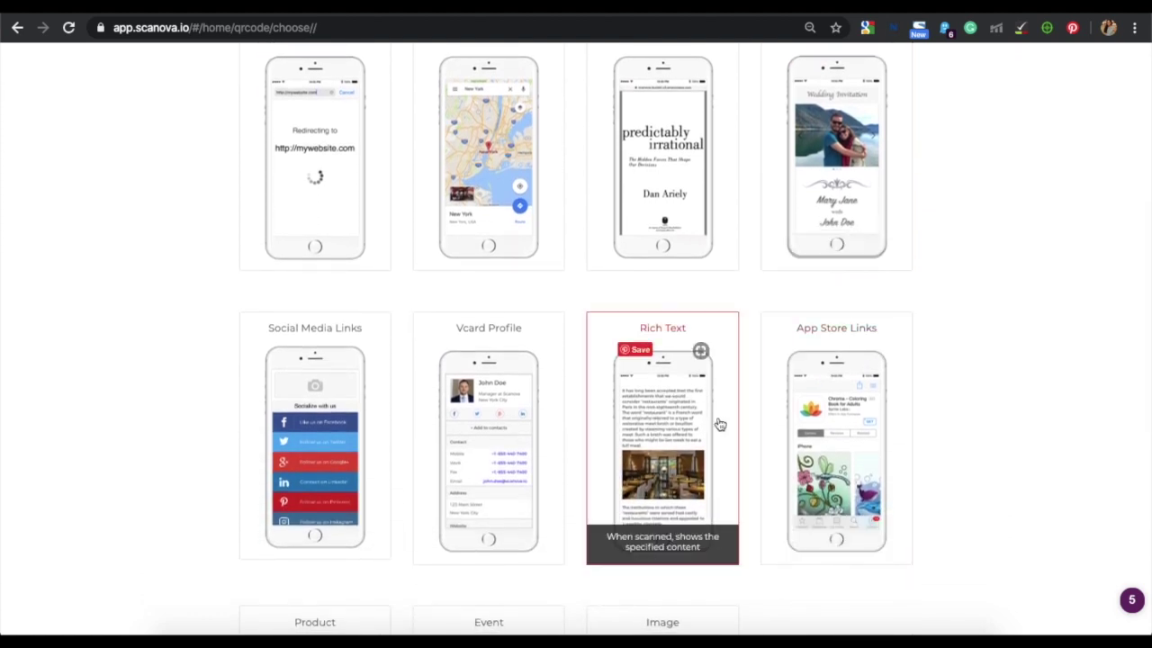
pyautogui.click(662, 397)
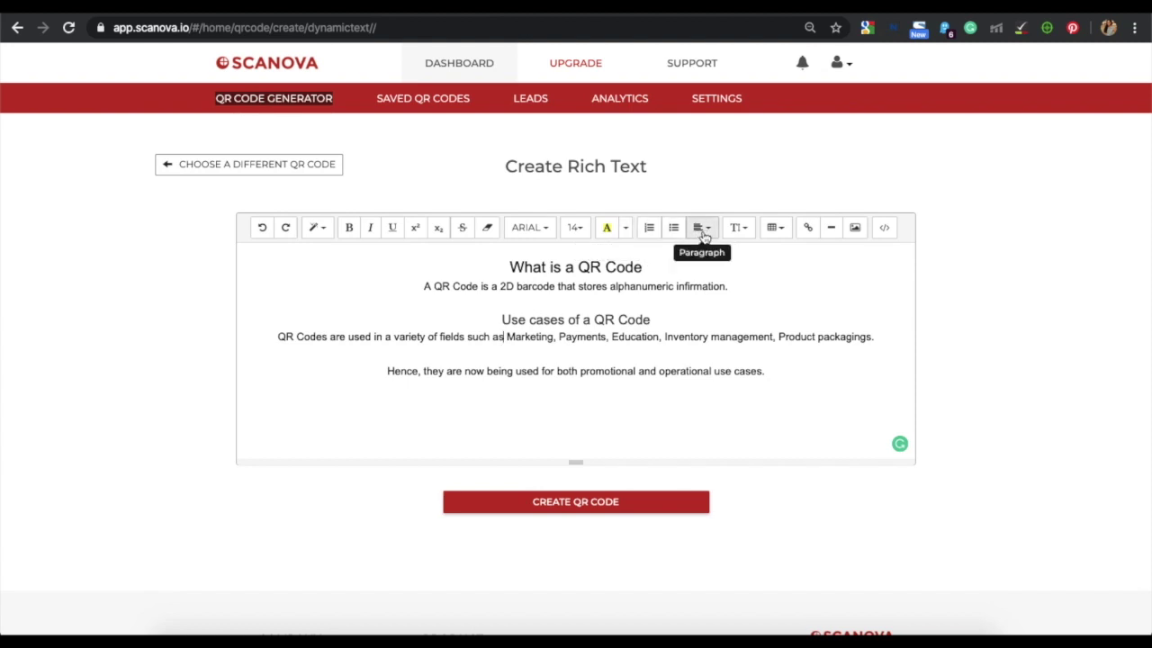
pyautogui.click(856, 231)
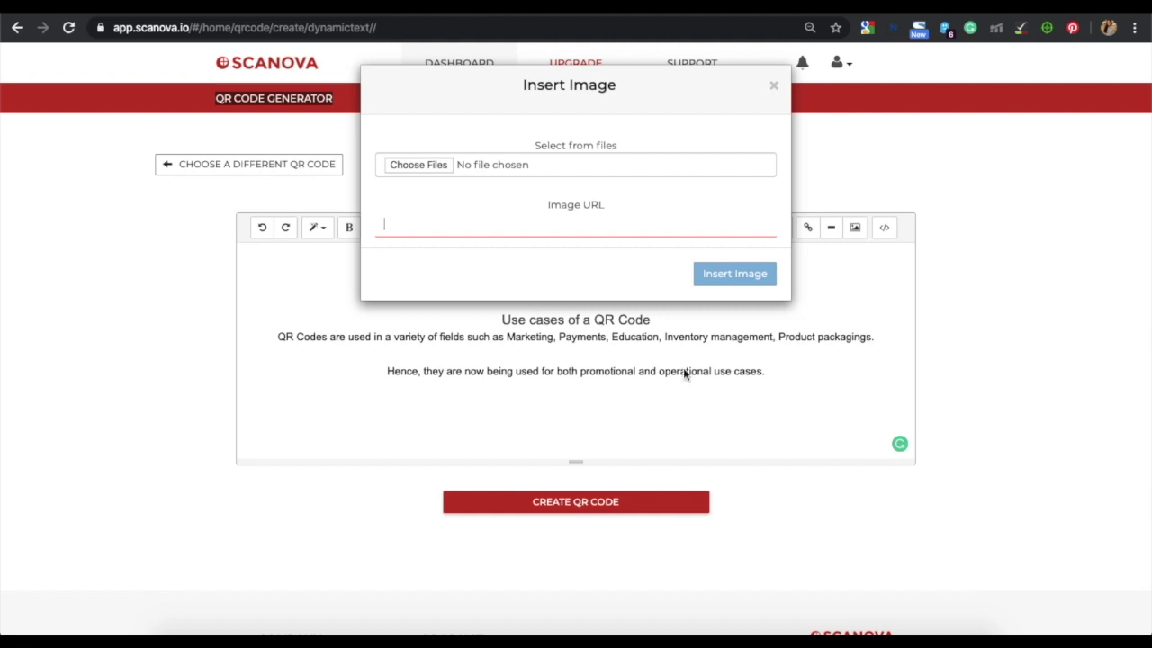
pyautogui.click(774, 86)
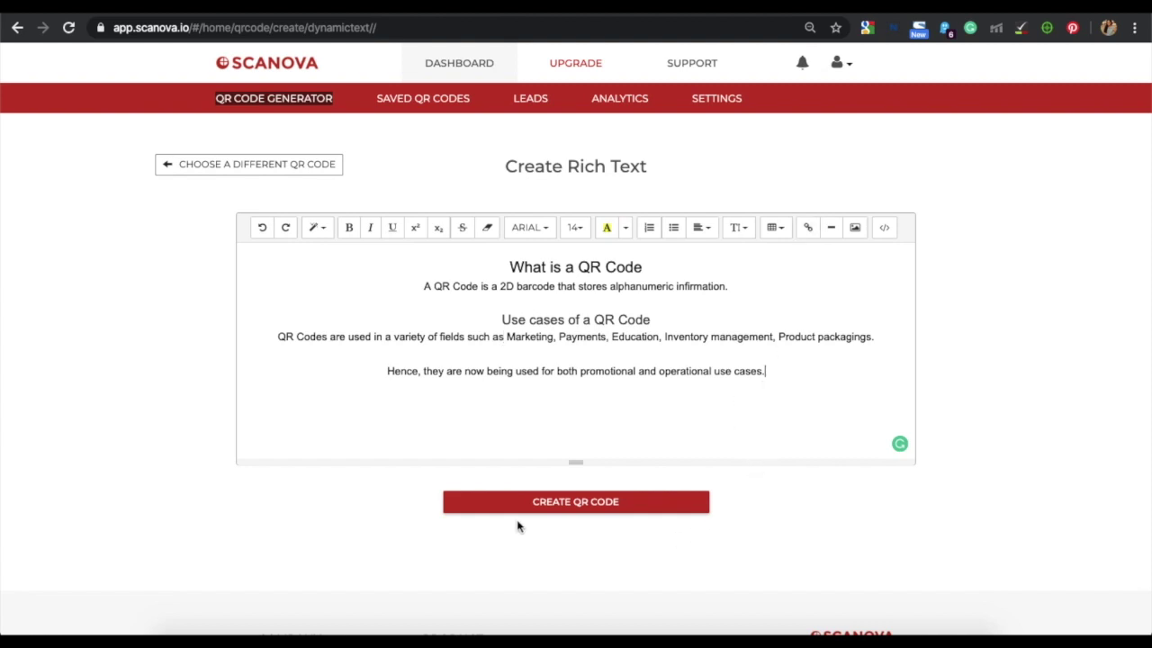
pyautogui.click(591, 503)
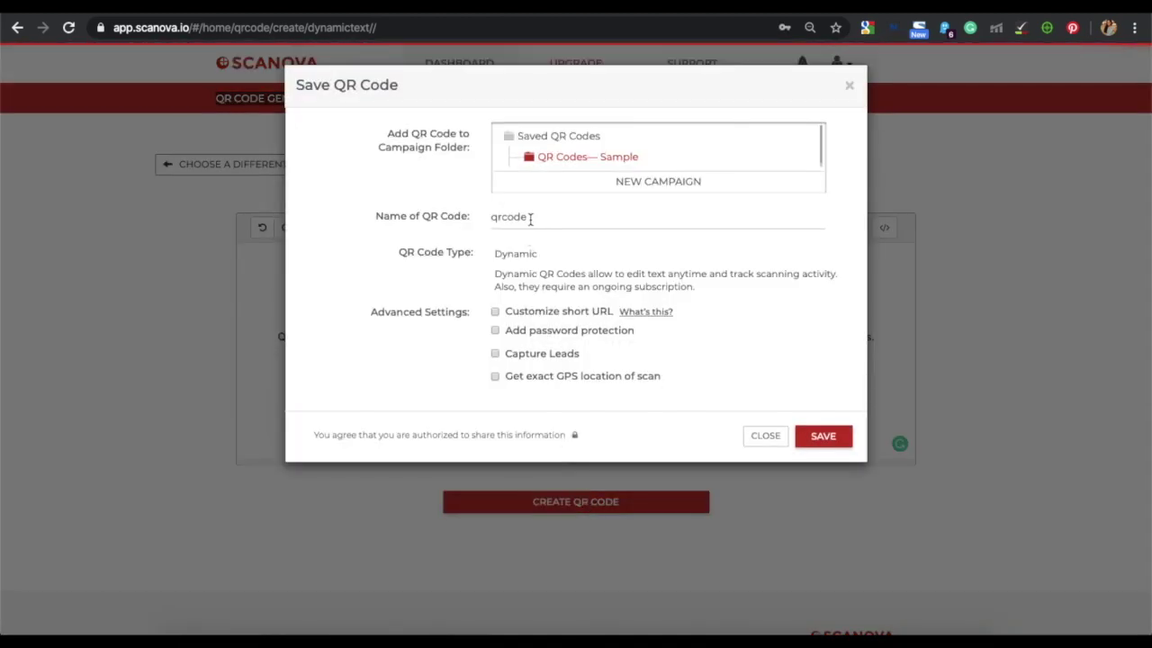
# Step: Rename the new QR code in the Save QR Code dialog and save it
pyautogui.click(531, 219)
pyautogui.write('Wor')
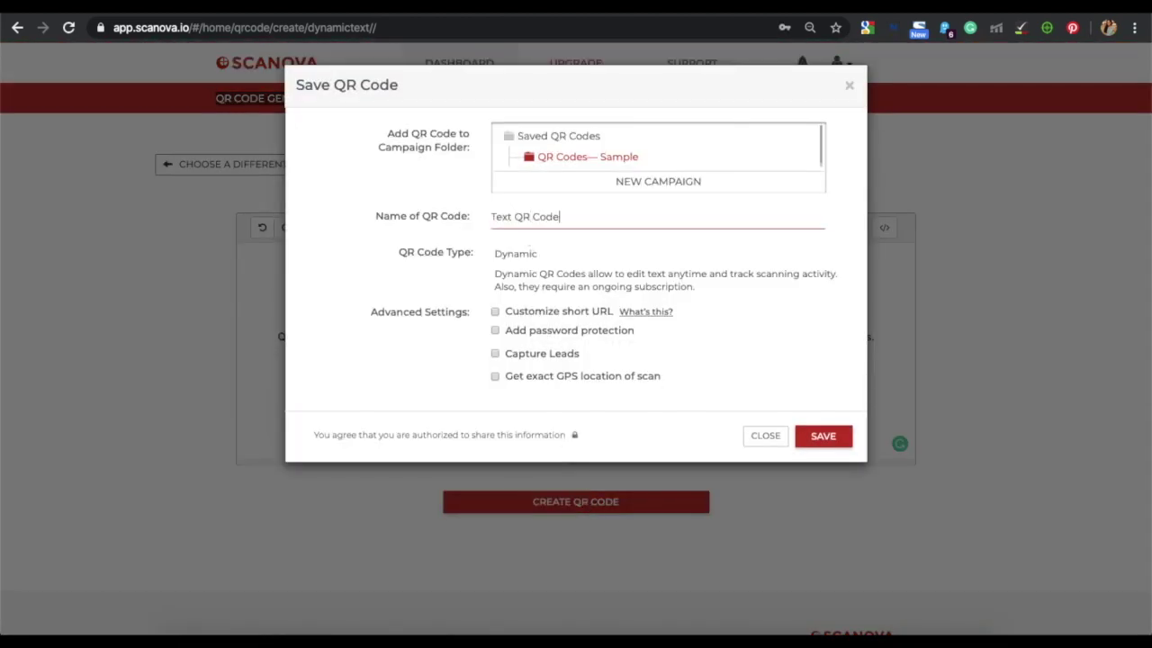
pyautogui.click(820, 437)
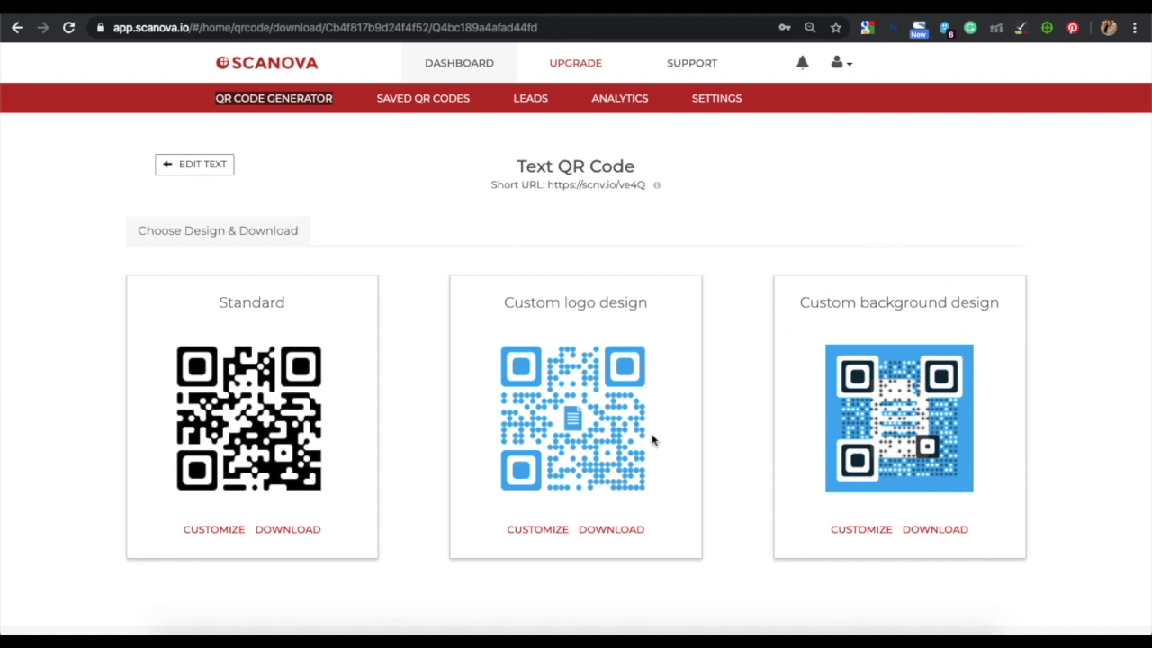
# Step: Open the Custom logo design and review Eyes, Data and Background options, keeping white background
pyautogui.click(540, 529)
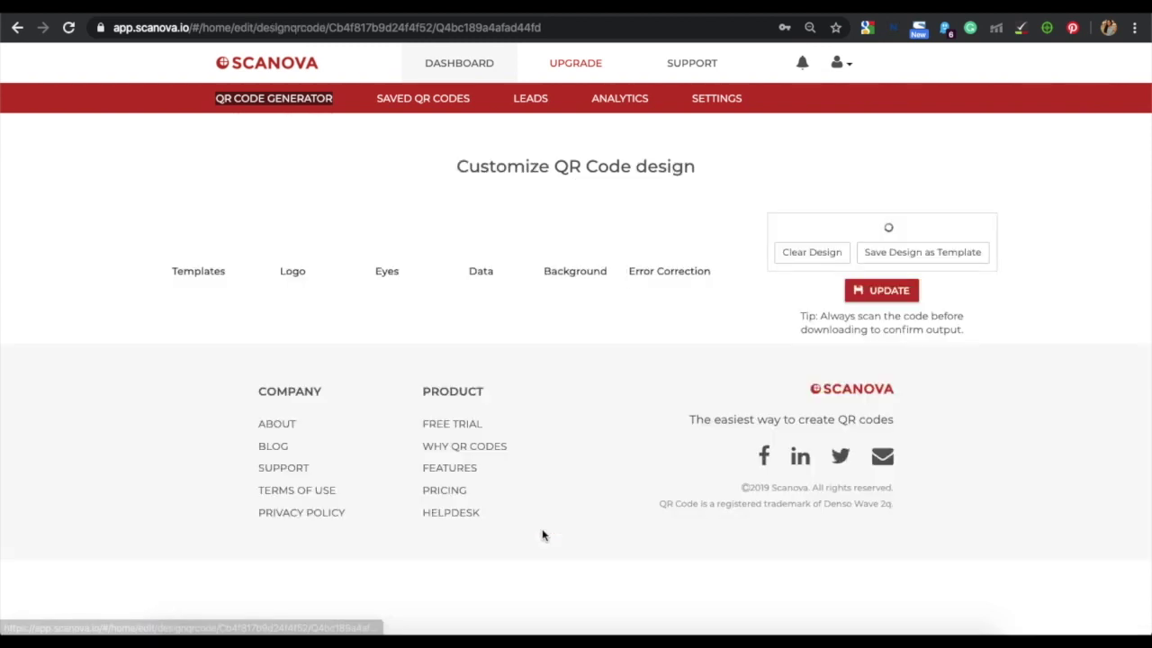
pyautogui.scroll(-2, 543, 537)
pyautogui.scroll(-1, 544, 537)
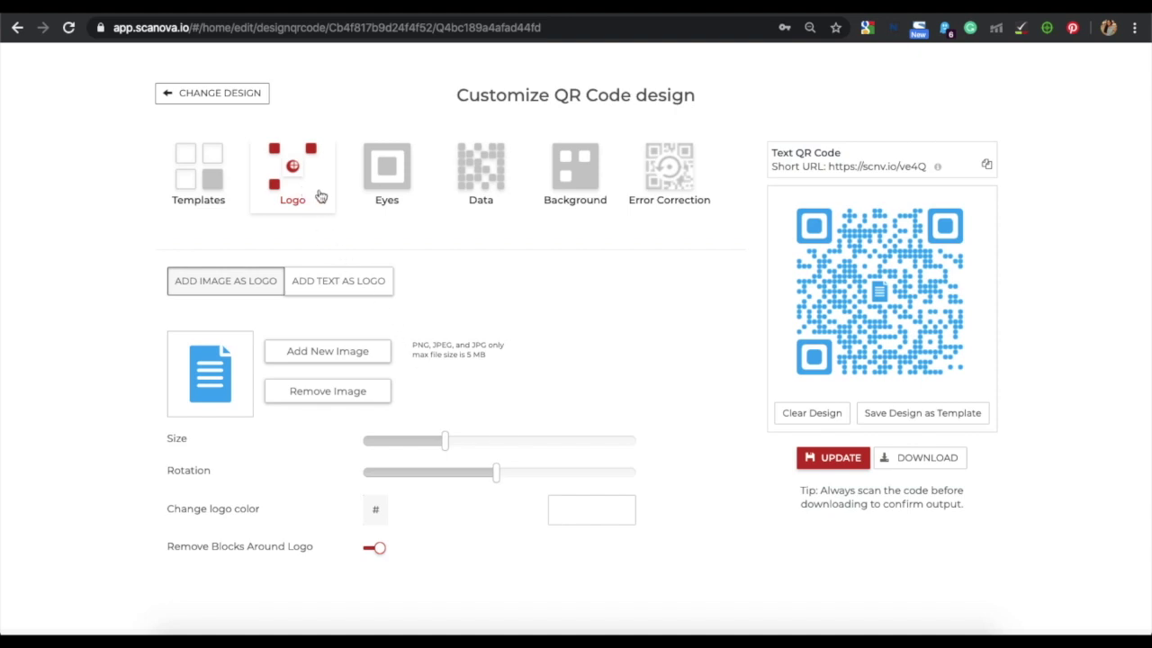
pyautogui.click(371, 202)
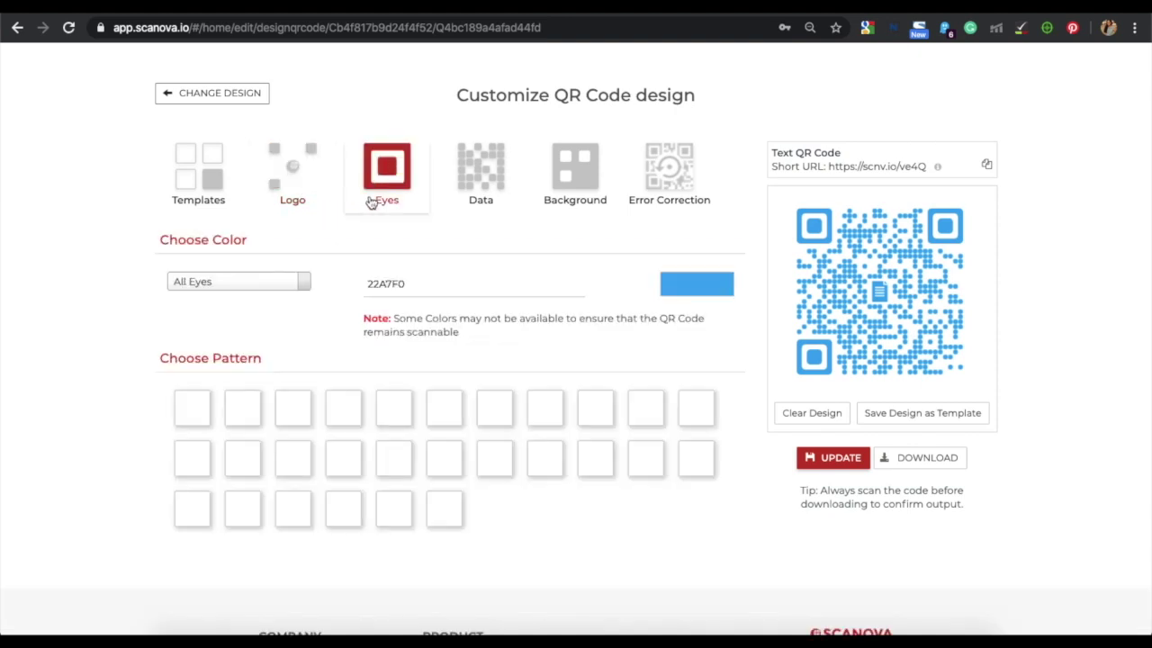
pyautogui.click(482, 198)
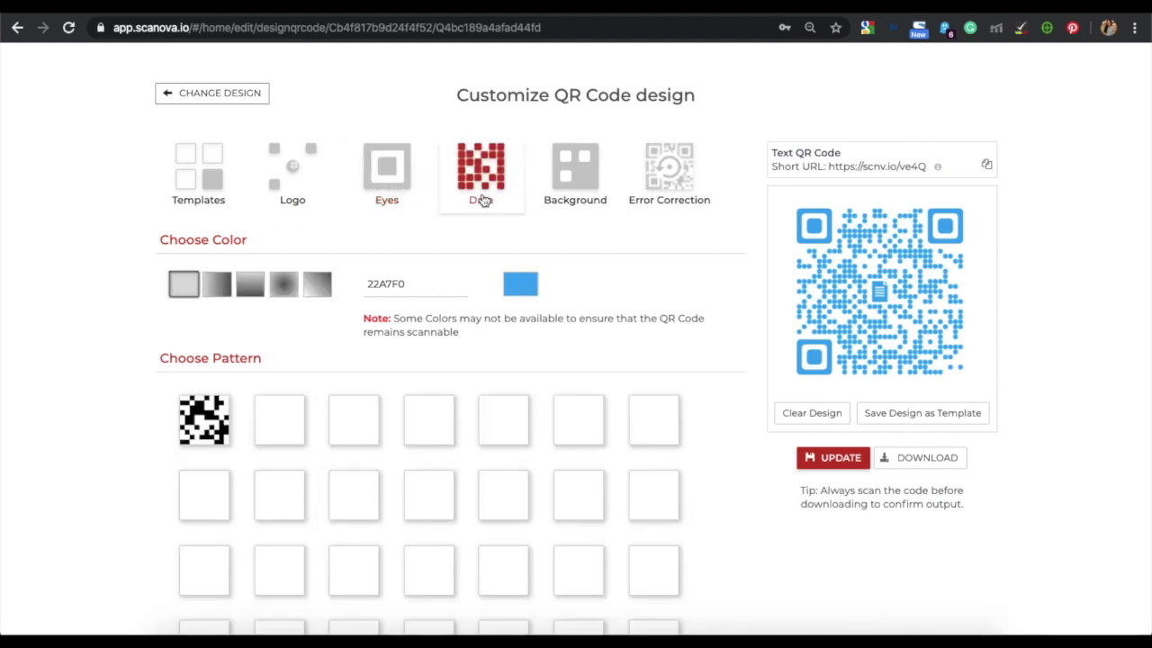
pyautogui.click(577, 189)
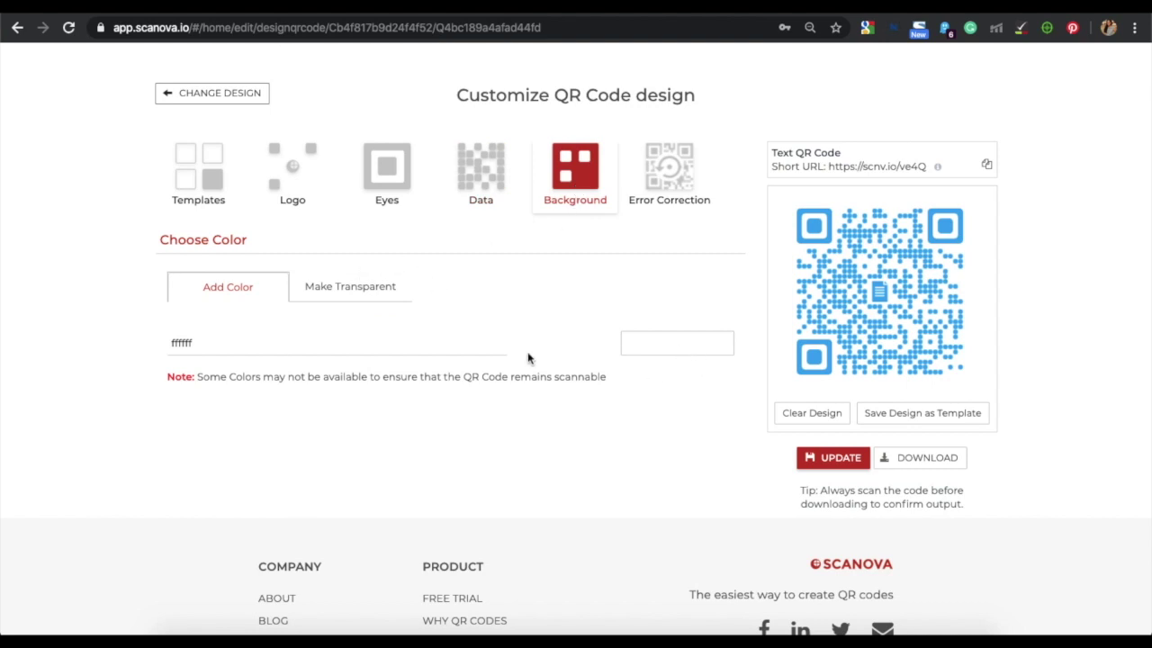
pyautogui.click(427, 334)
pyautogui.click(492, 290)
# Step: Apply the dark-blue document-icon Global Template to the QR code
pyautogui.click(210, 178)
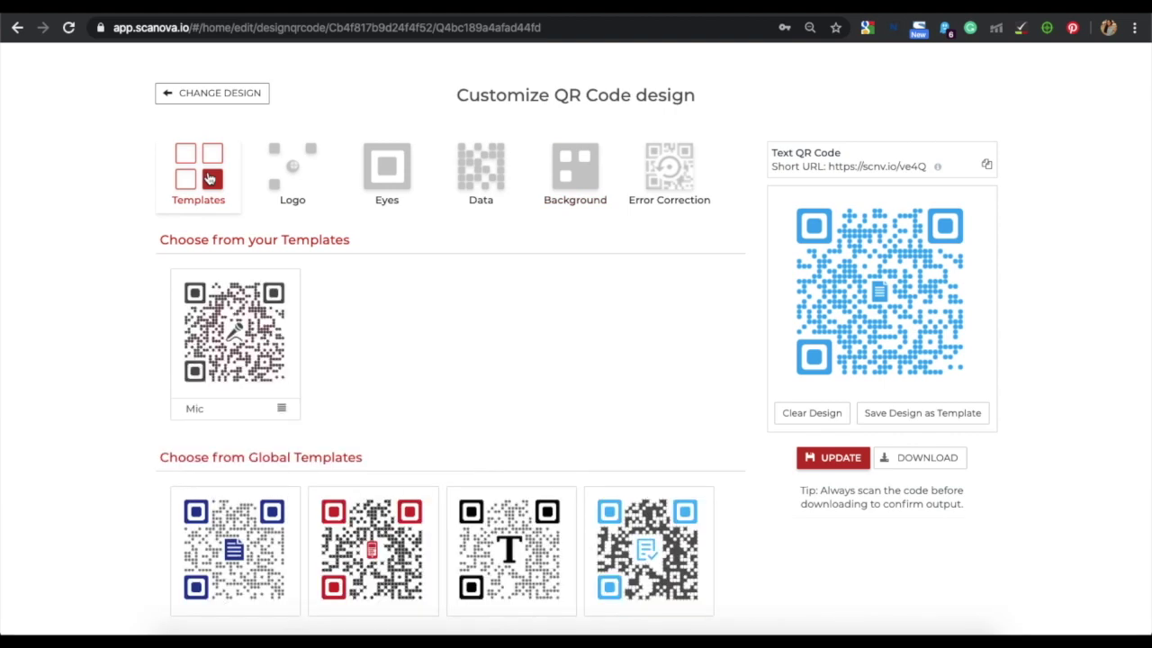
pyautogui.scroll(-1, 348, 425)
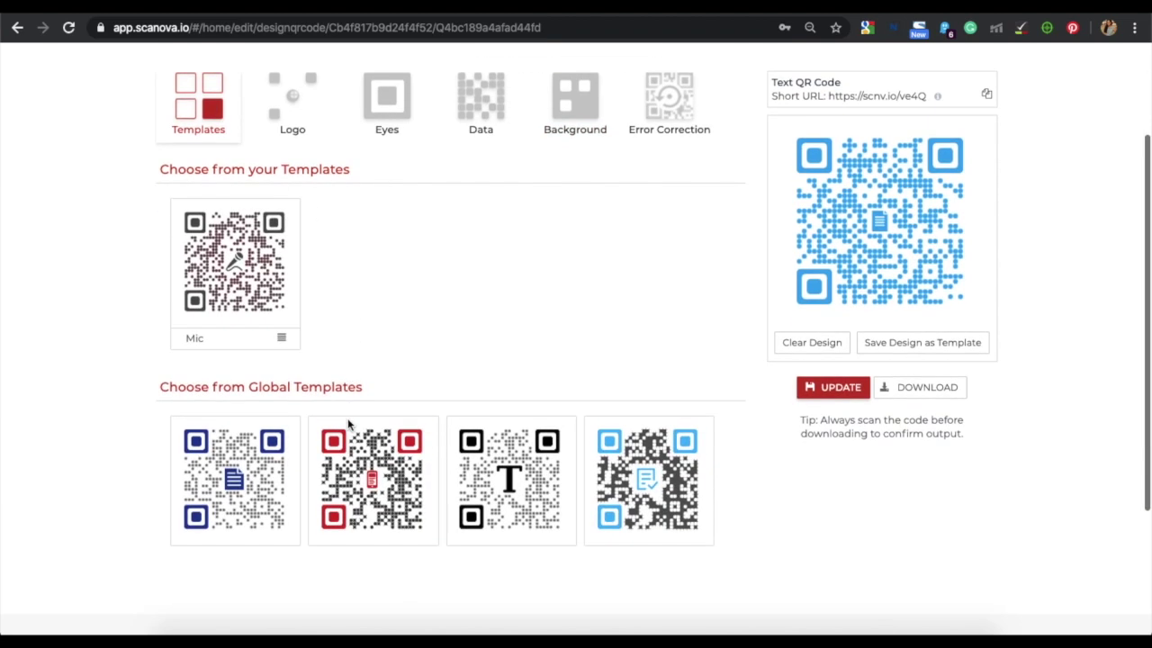
pyautogui.click(243, 481)
pyautogui.scroll(1, 850, 391)
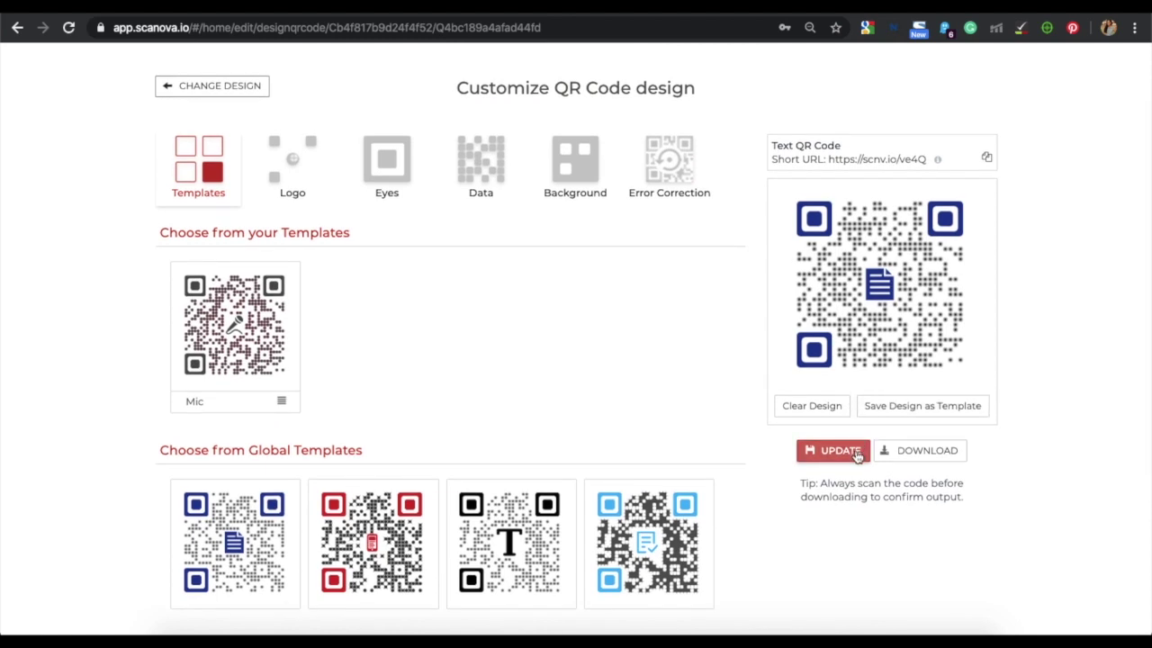
# Step: Update the design and export it as a 1.5 × 1.5 inch PNG, Text QR Code.png
pyautogui.click(858, 455)
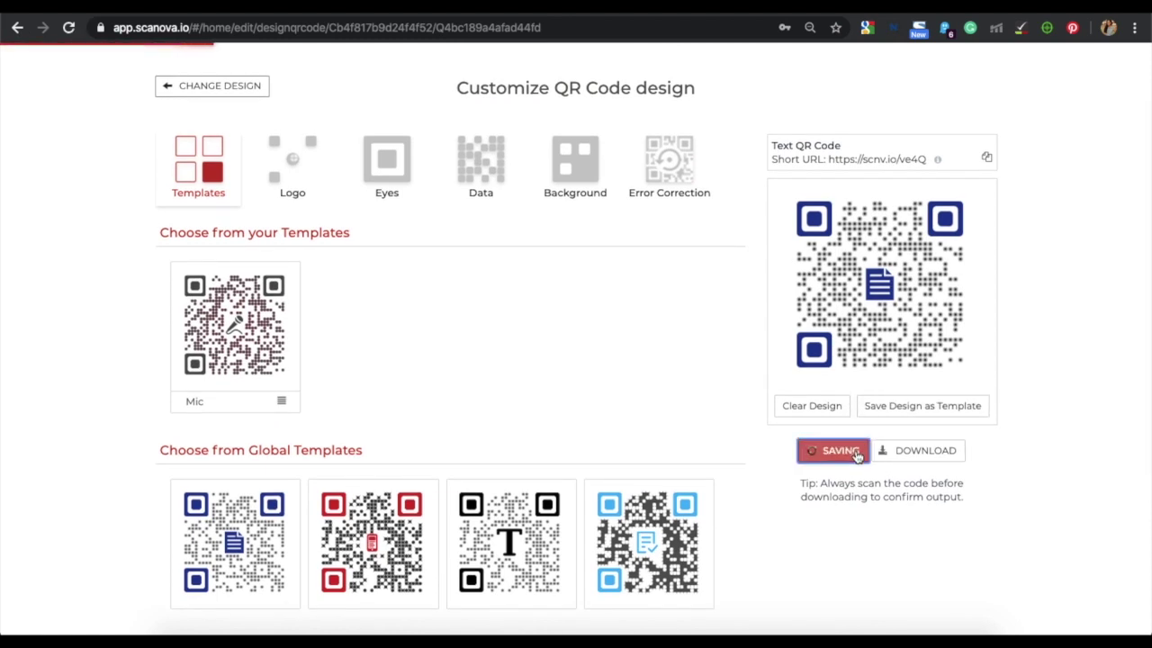
pyautogui.click(912, 448)
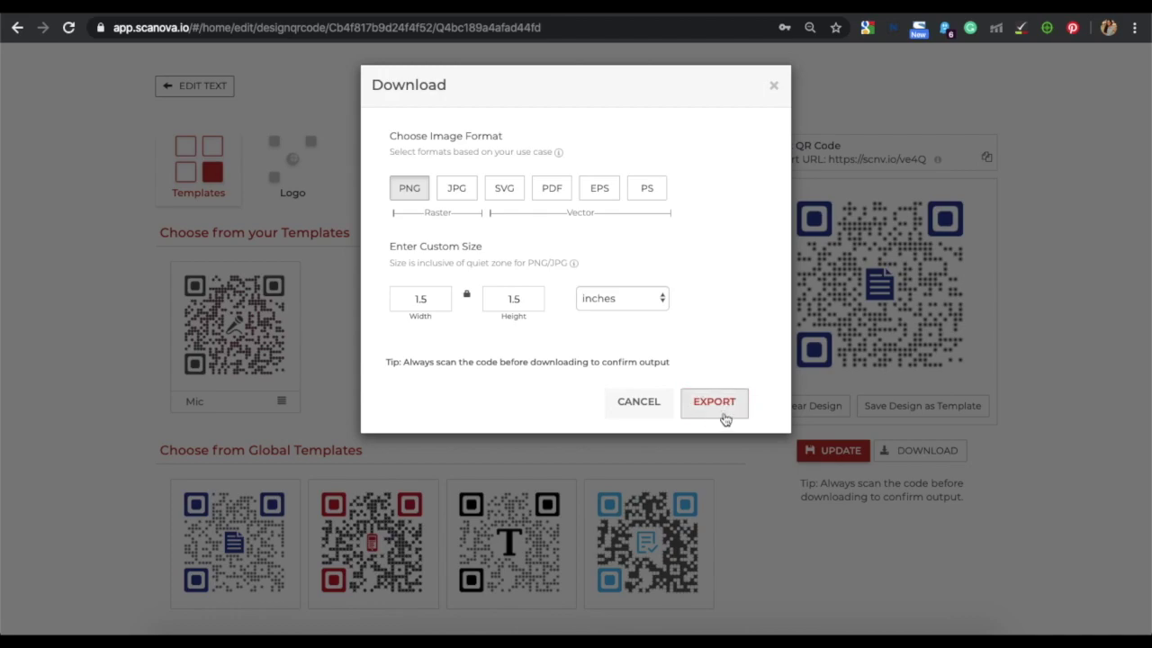
pyautogui.click(725, 418)
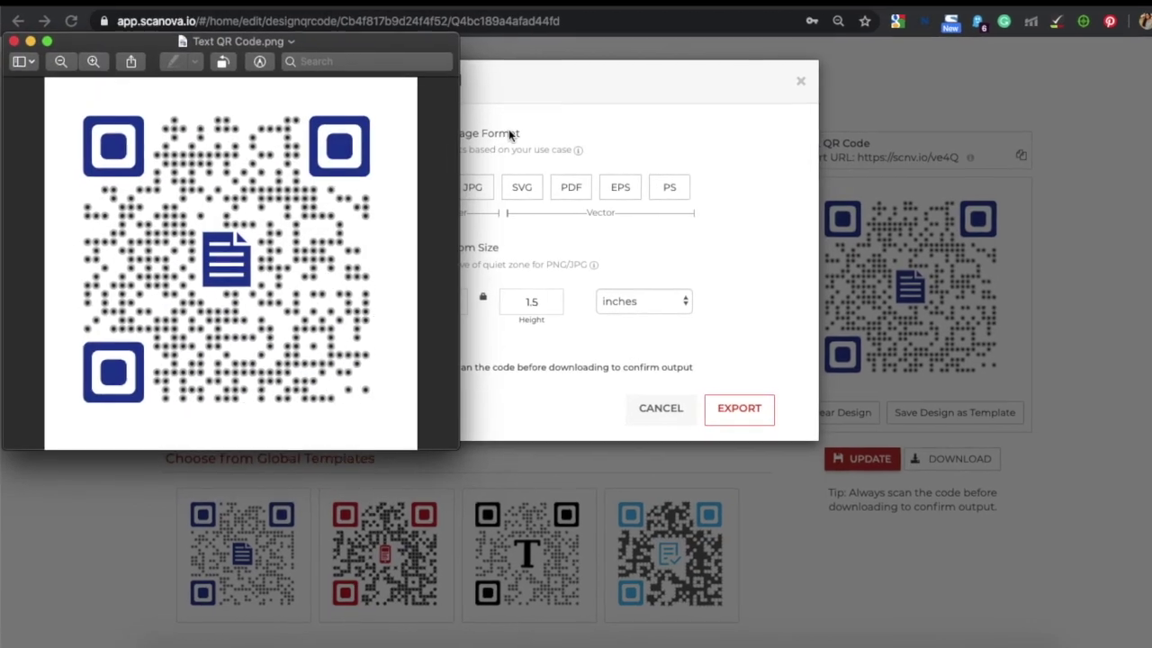